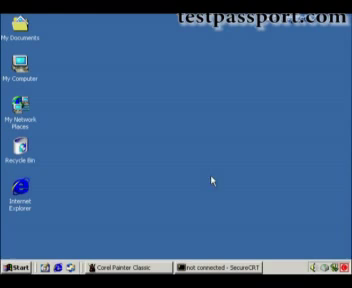
Step: Restore the router A, B, C diagram and add two small pen marks near router B's E0
click(147, 267)
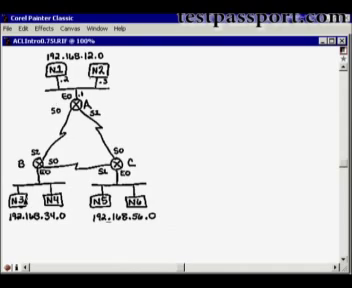
drag(25, 181, 30, 187)
drag(35, 169, 39, 175)
click(97, 28)
Step: Display the ACLoutline01.RIF slide listing the ACL lecture topics
click(119, 198)
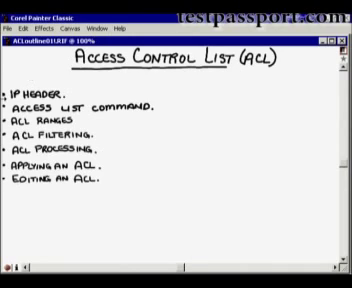
click(97, 28)
Step: Display the ACLIPheader021.RIF slide with IP header fields, port notes and router network
click(120, 197)
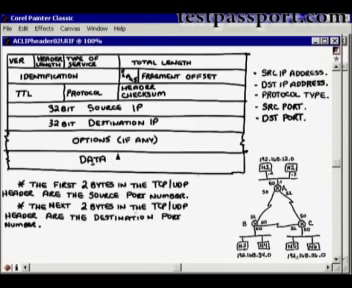
drag(111, 142, 109, 149)
key(ctrl+z)
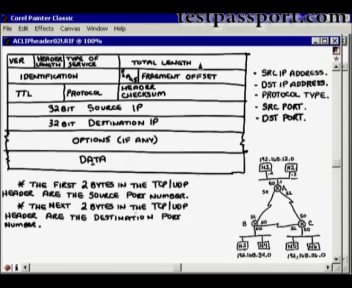